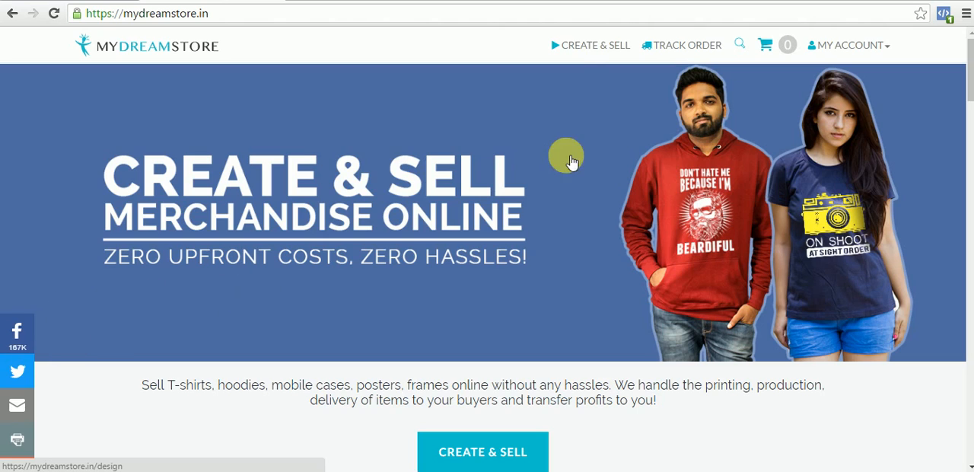
- Start a new Create & Sell design with Unisex T-Shirt as the product
click(601, 44)
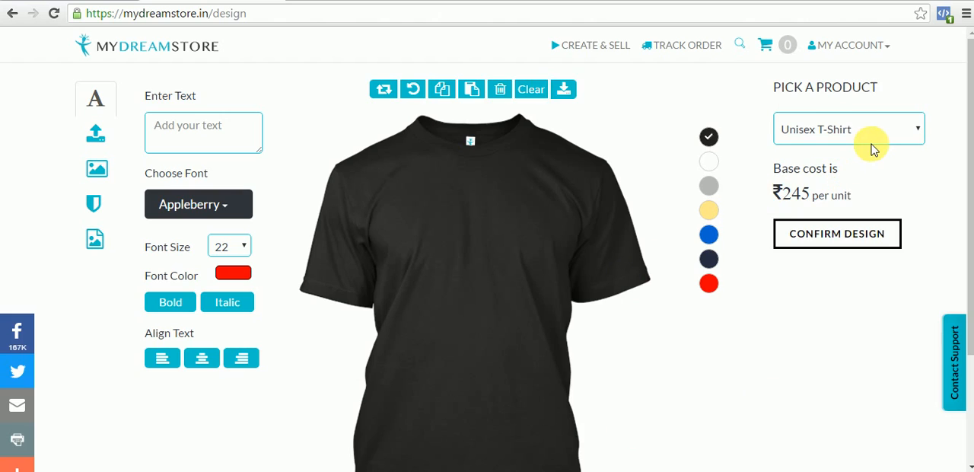
click(893, 131)
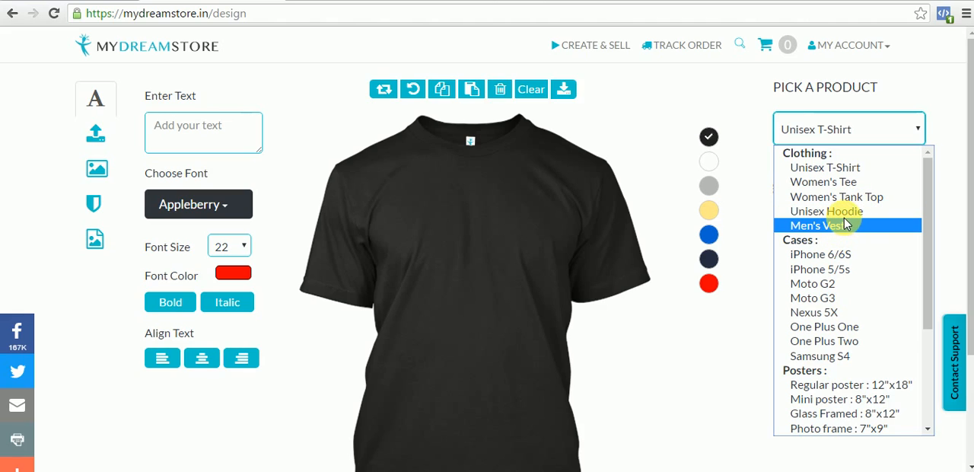
click(825, 167)
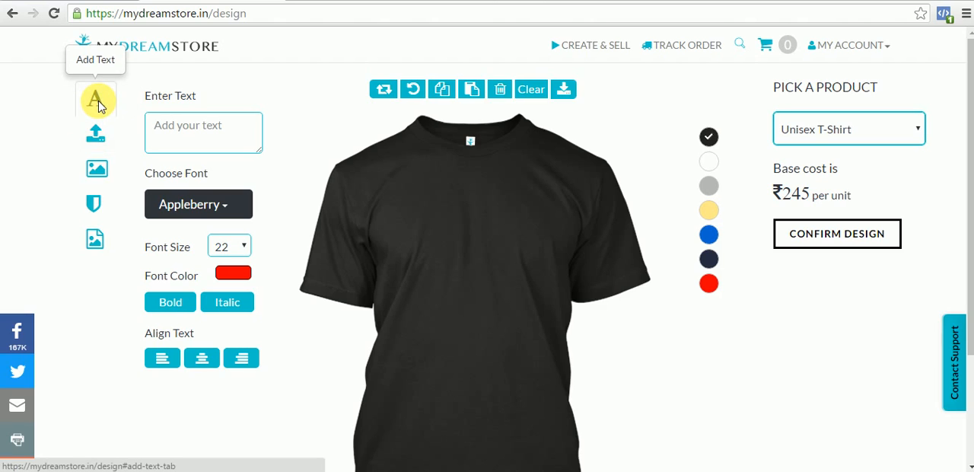
- Upload the artwork file a1.png from the Desktop folder onto the T-shirt
click(103, 139)
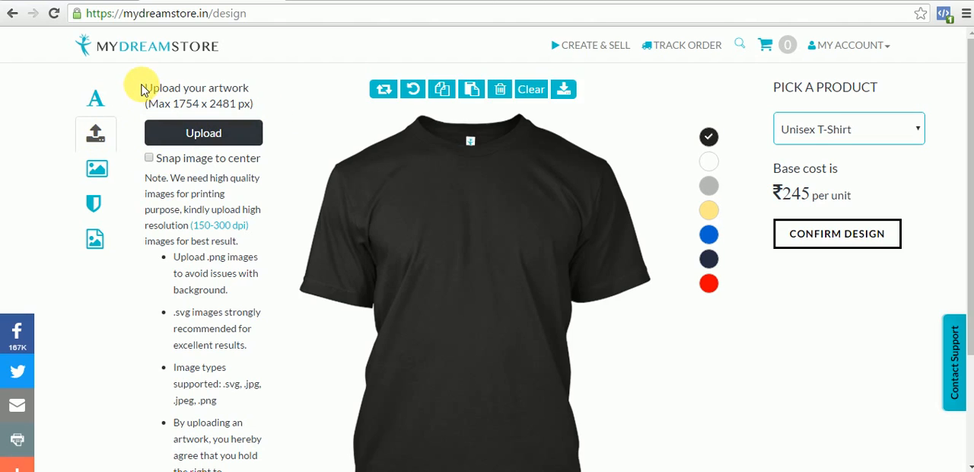
drag(140, 89, 259, 112)
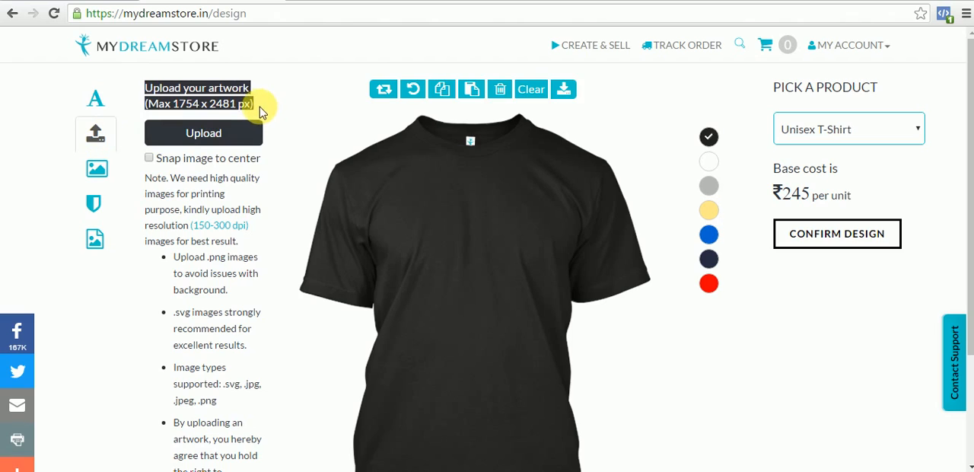
click(263, 113)
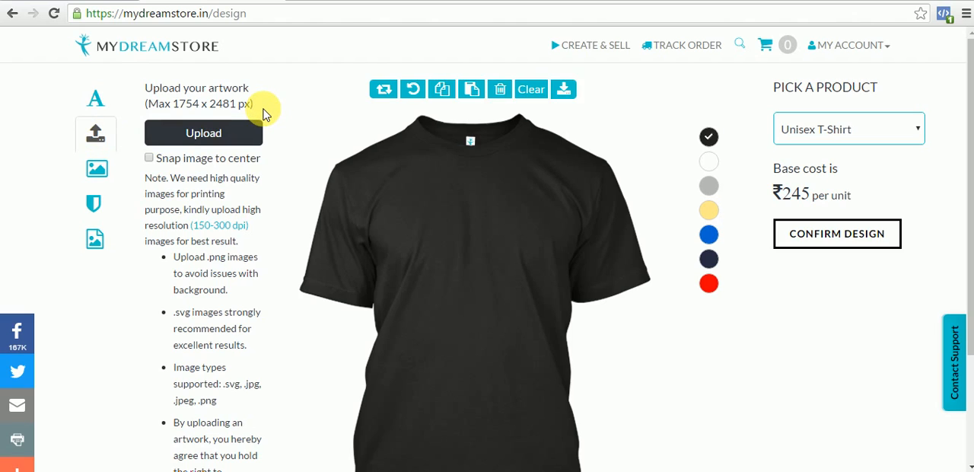
click(235, 137)
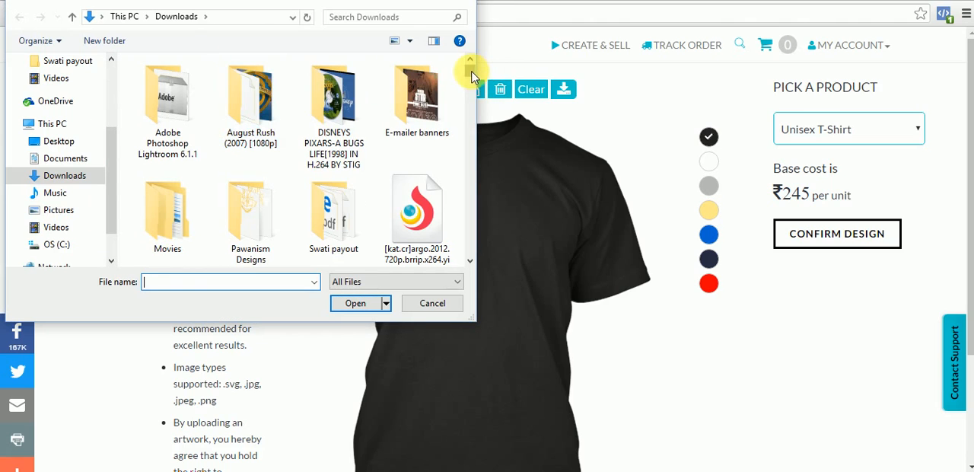
drag(470, 77, 469, 82)
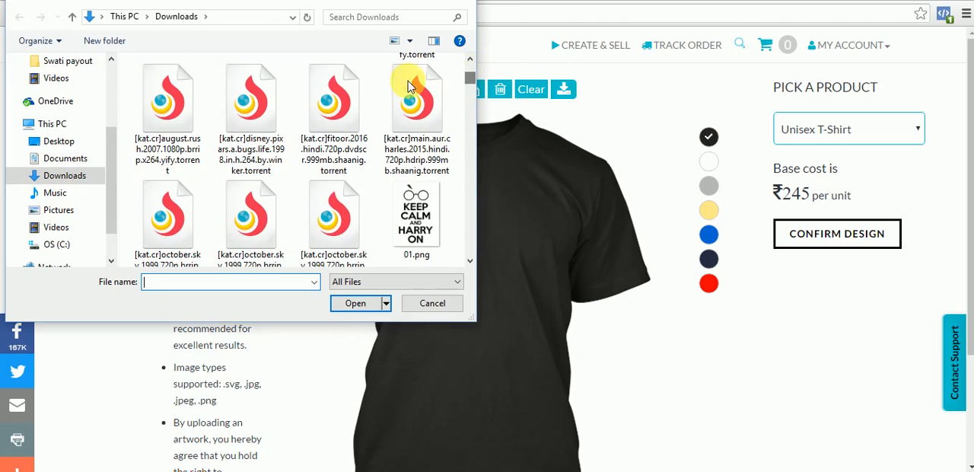
click(60, 142)
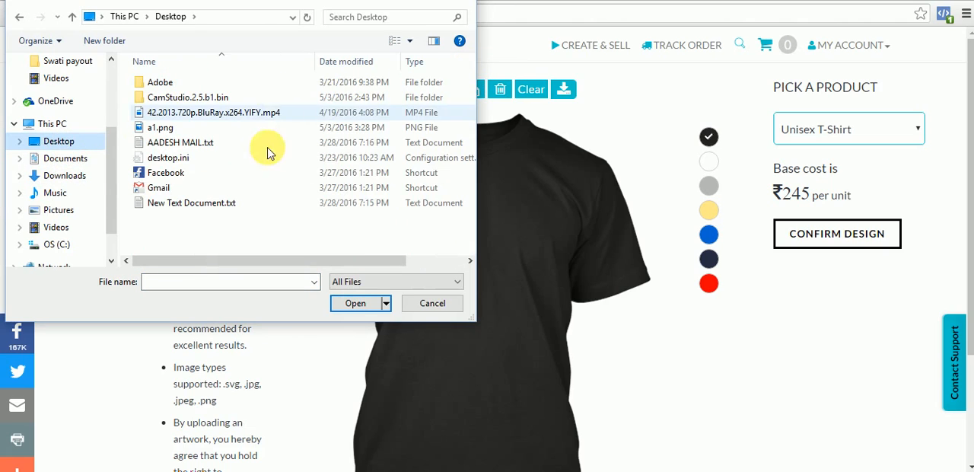
click(163, 129)
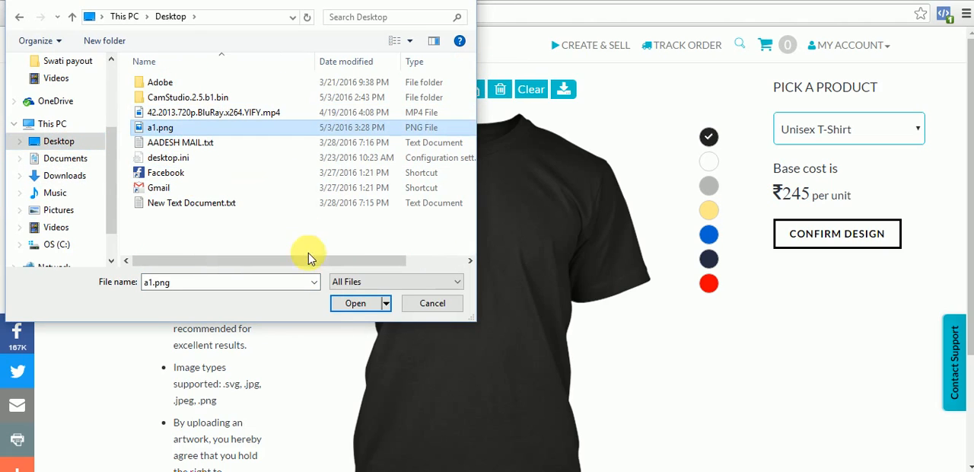
click(351, 303)
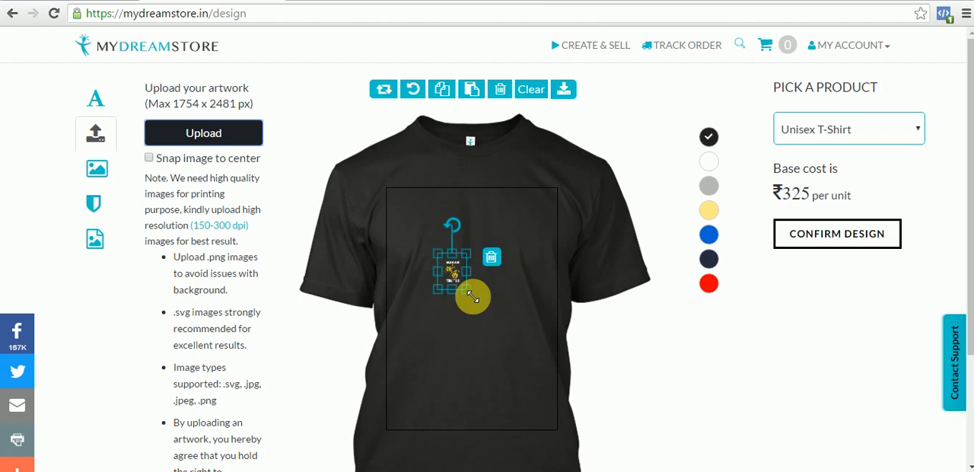
- Enlarge the bicycle artwork to fill most of the shirt's print area and position it there, then deselect it
drag(473, 297, 557, 409)
drag(514, 361, 469, 306)
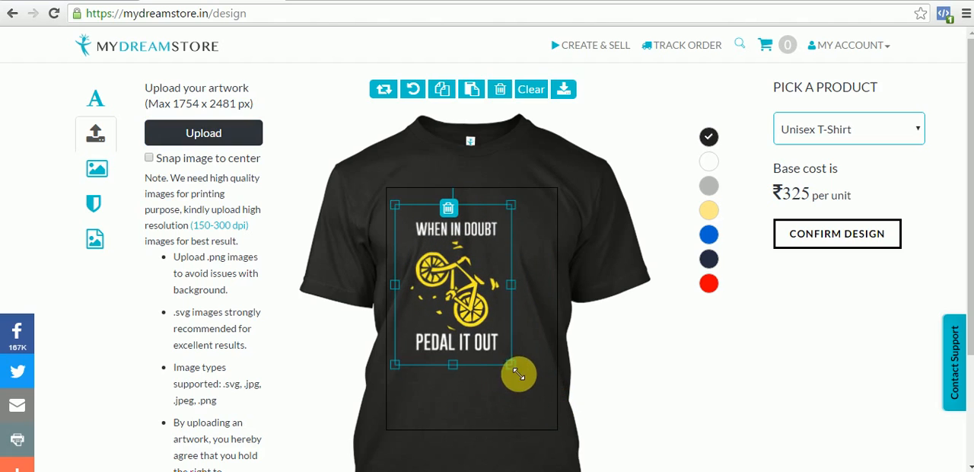
drag(519, 372, 536, 399)
drag(501, 344, 509, 356)
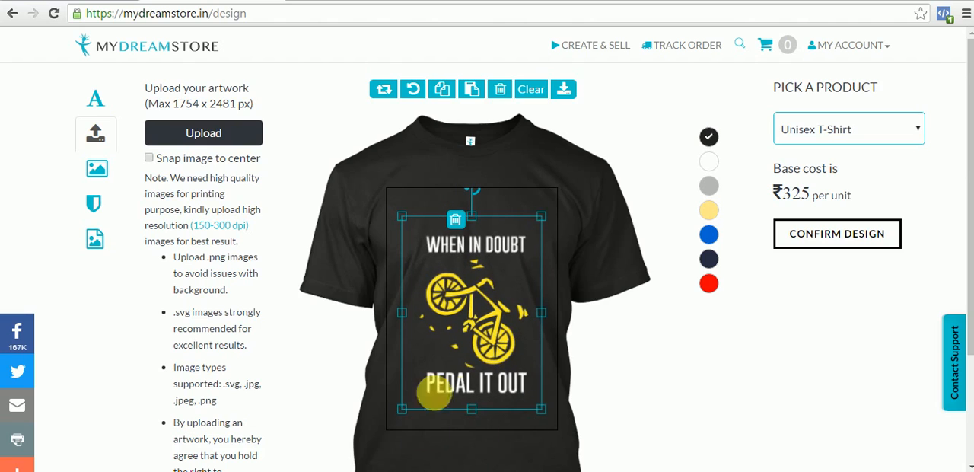
click(642, 381)
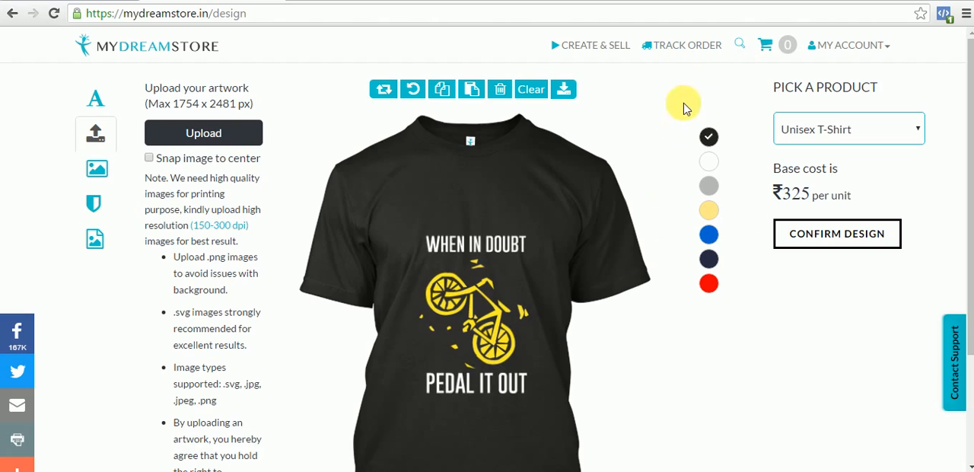
- Preview the design on white, grey and yellow shirts and return the shirt colour to black
click(713, 163)
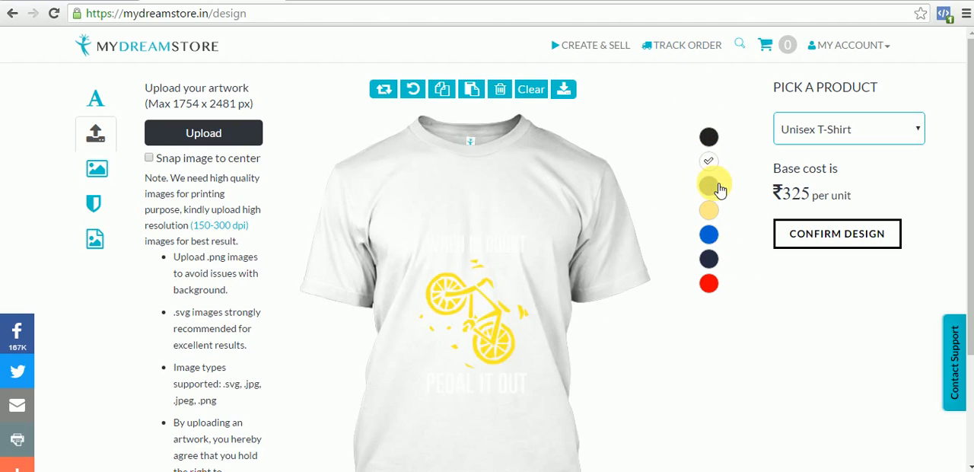
click(710, 188)
click(709, 211)
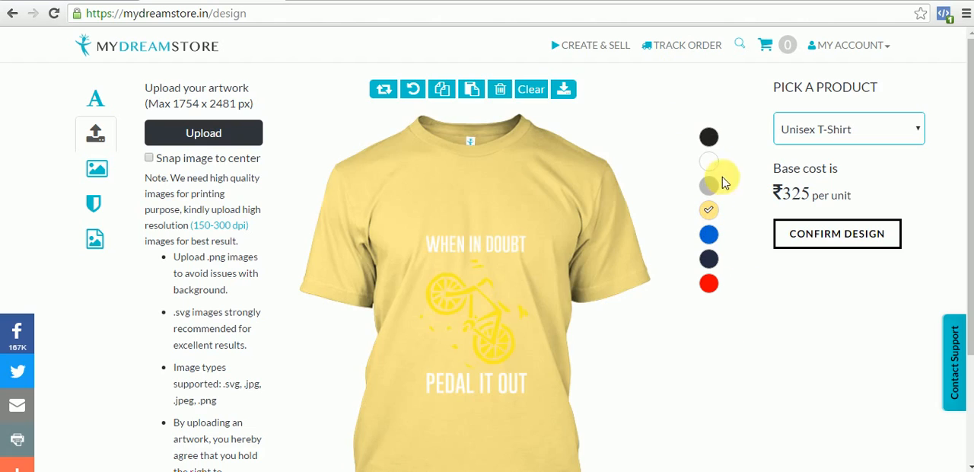
click(718, 142)
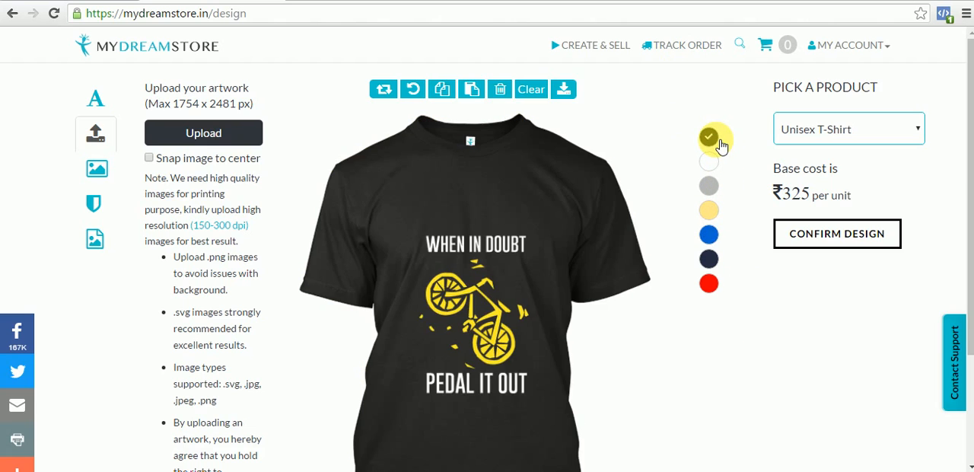
- Confirm the black T-shirt design to proceed to its goal and pricing settings
mouse_move(969, 170)
mouse_down()
mouse_move(963, 218)
mouse_move(969, 158)
mouse_up()
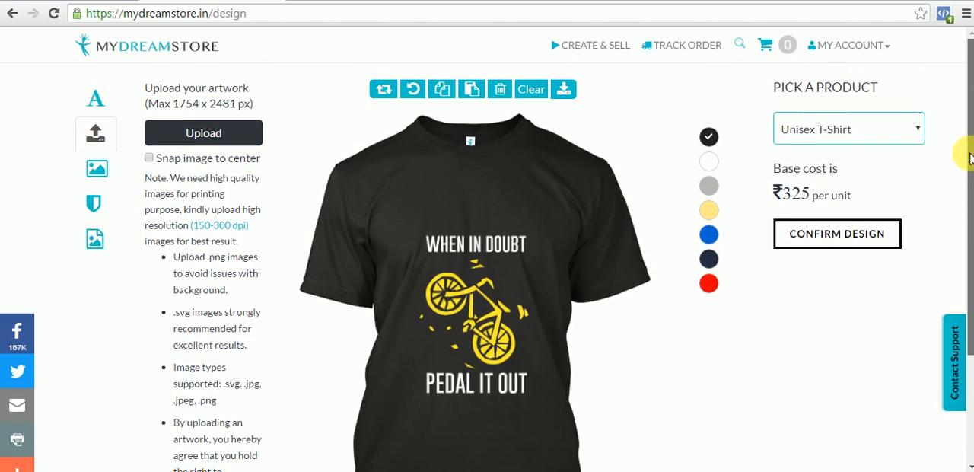
click(869, 235)
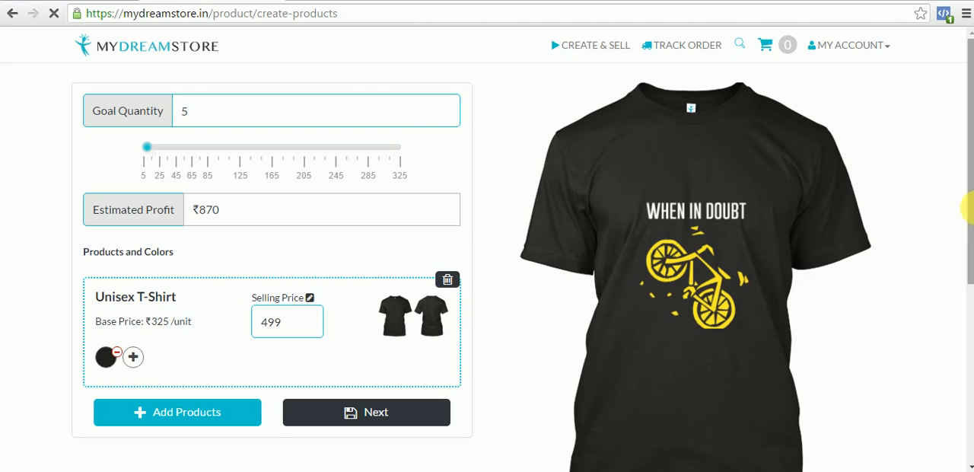
- Add blue, navy and red as additional colours for the Unisex T-Shirt
drag(966, 187, 968, 199)
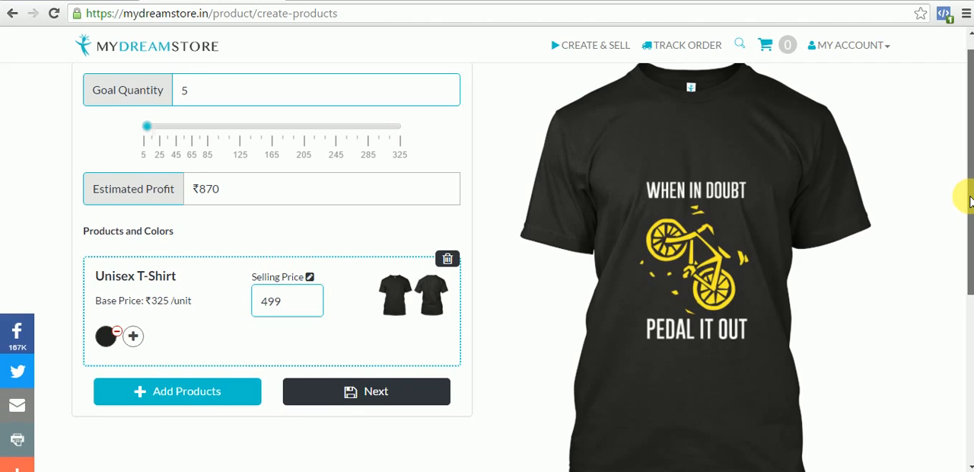
drag(963, 196, 963, 202)
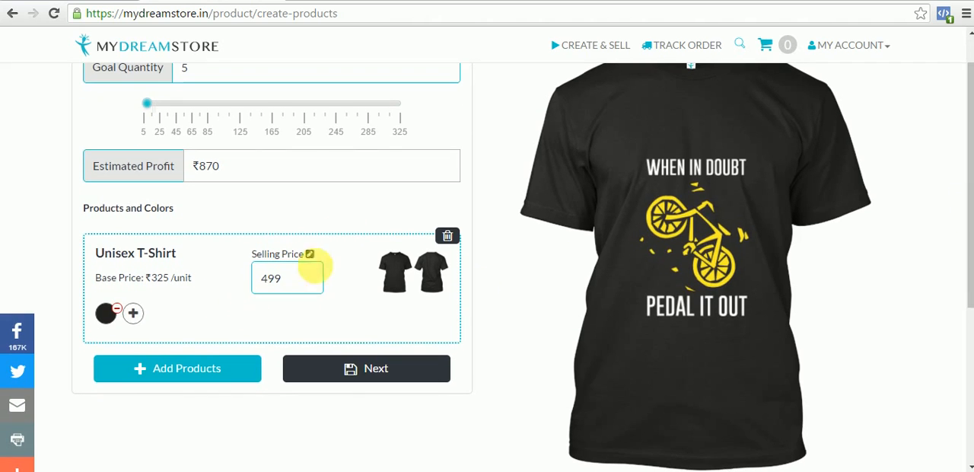
click(137, 318)
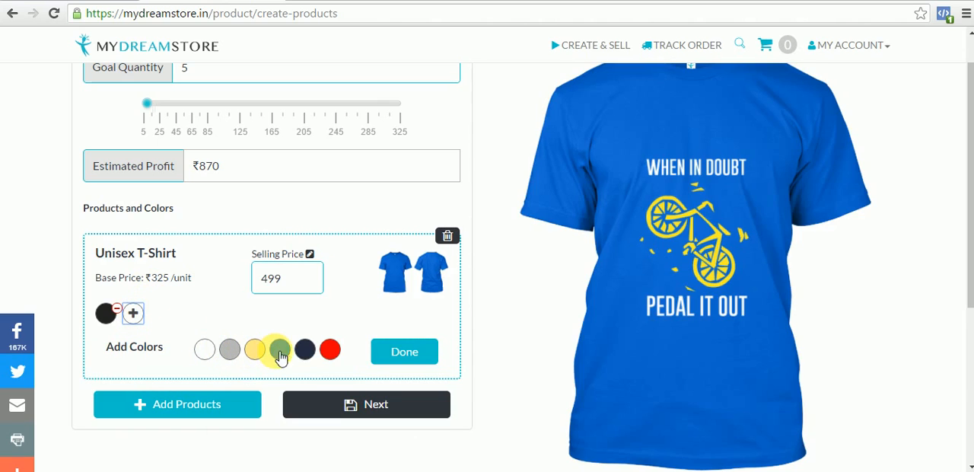
click(288, 356)
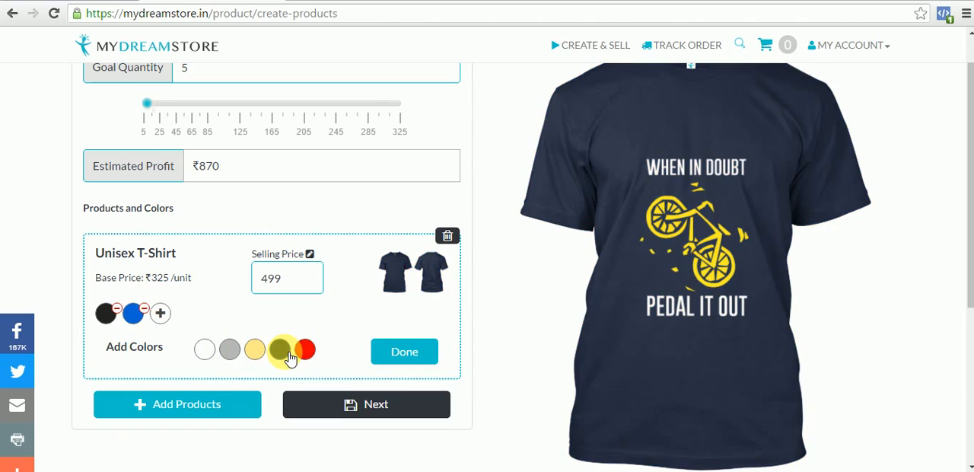
click(289, 356)
click(289, 356)
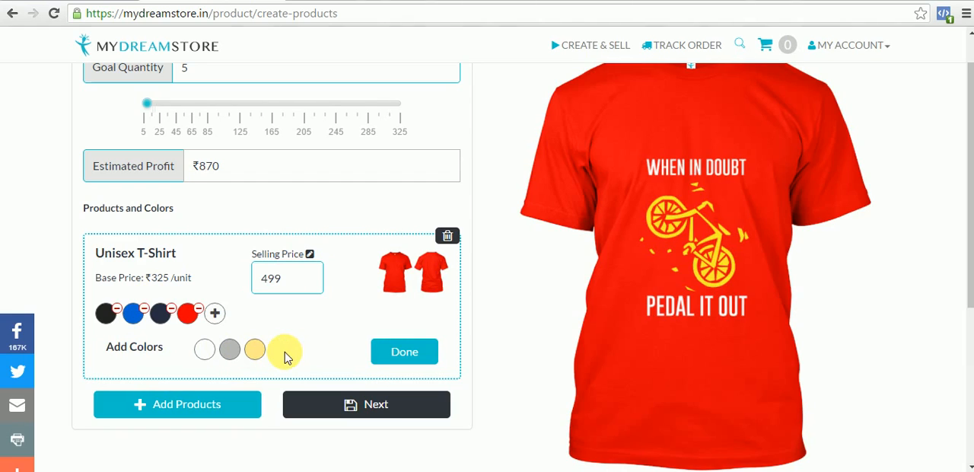
- Set the Unisex T-Shirt's selling price to 699 and finish its colour selection
click(266, 278)
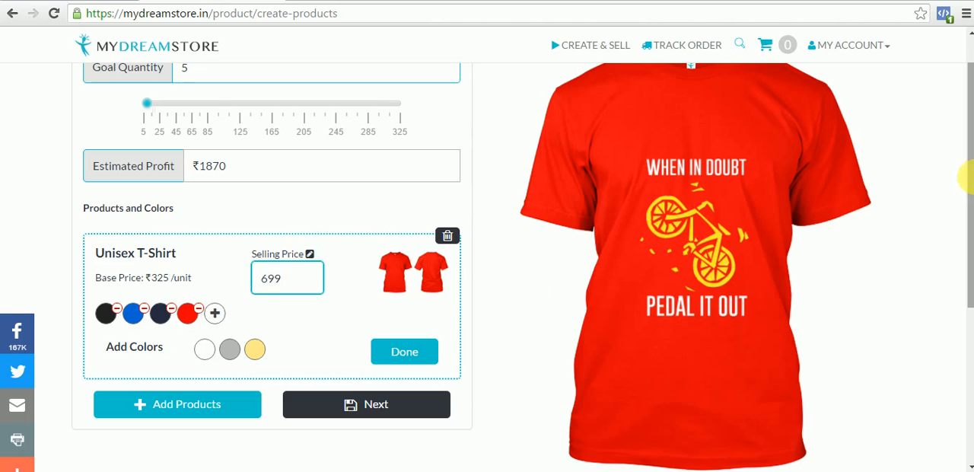
scroll(957, 190, down, 1)
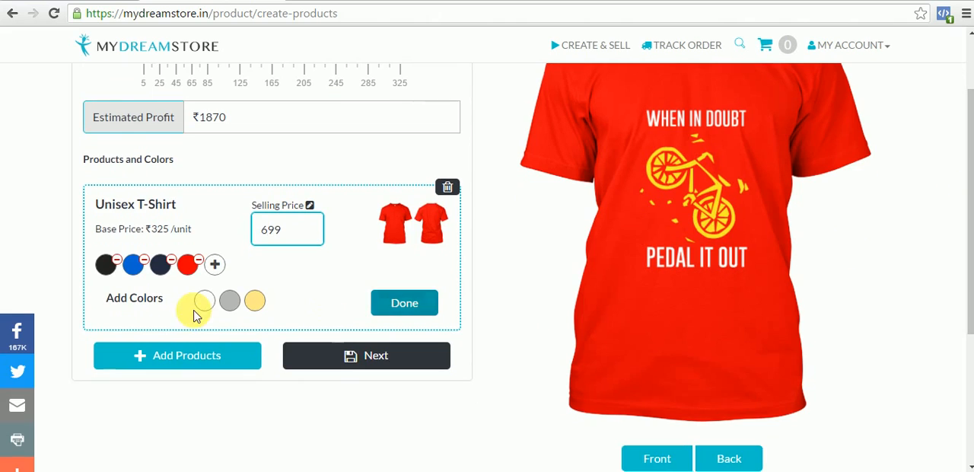
click(196, 308)
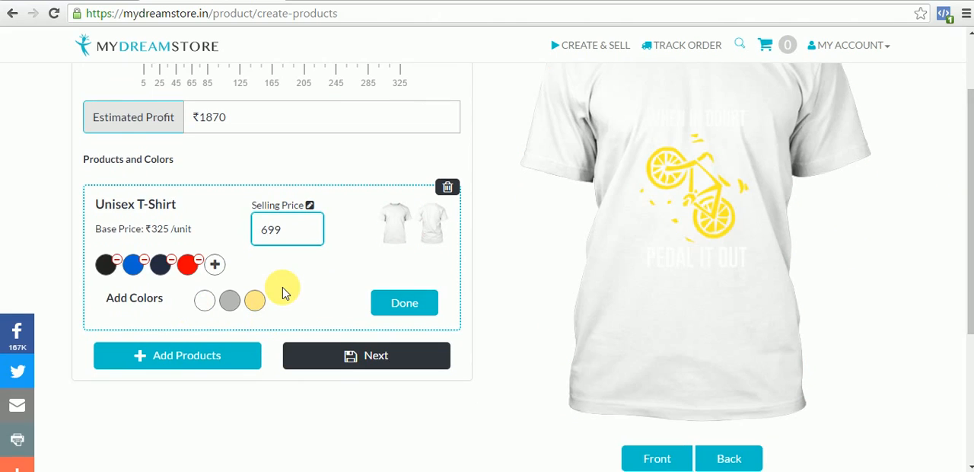
click(402, 307)
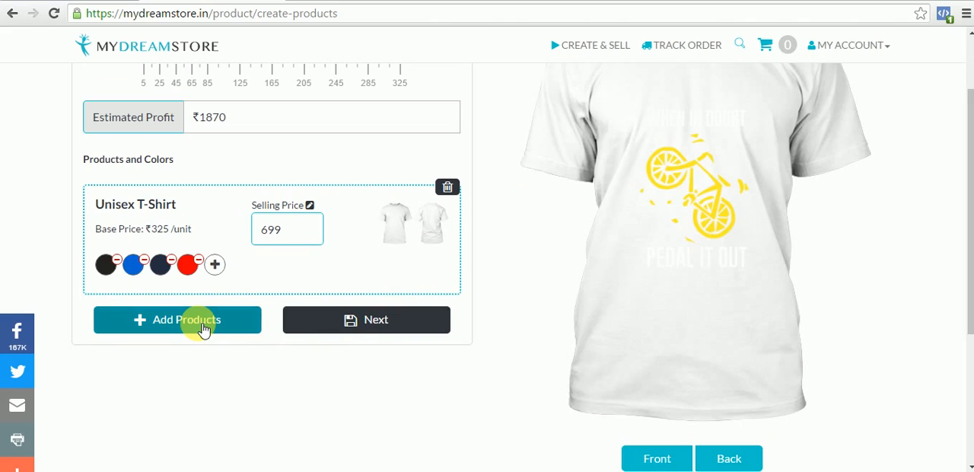
- Add the Women's Tee as a second product for the design
click(203, 327)
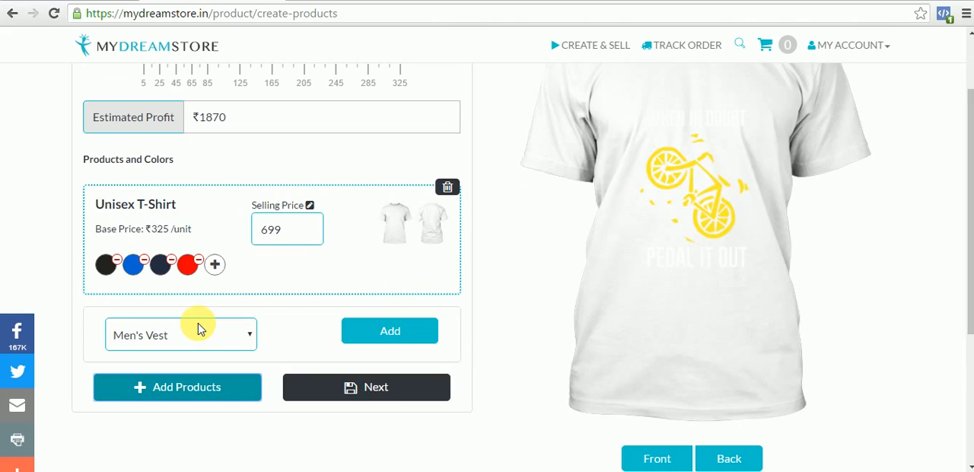
click(202, 332)
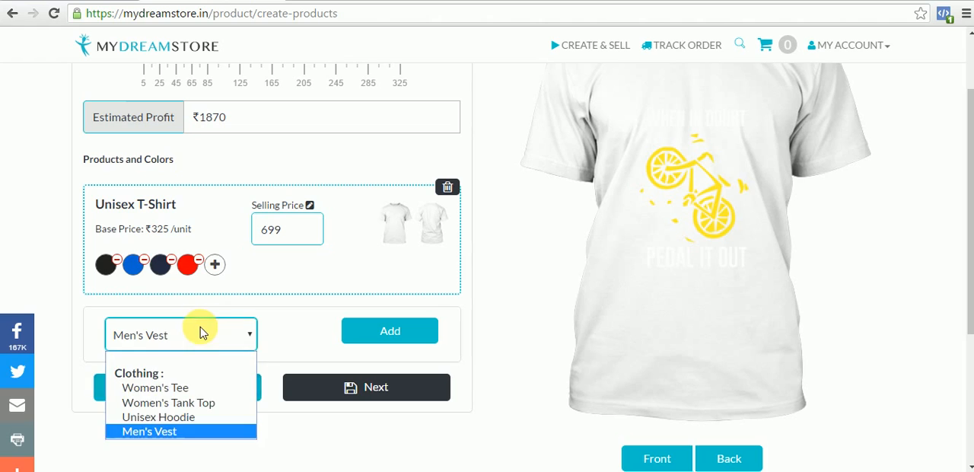
click(206, 390)
click(382, 330)
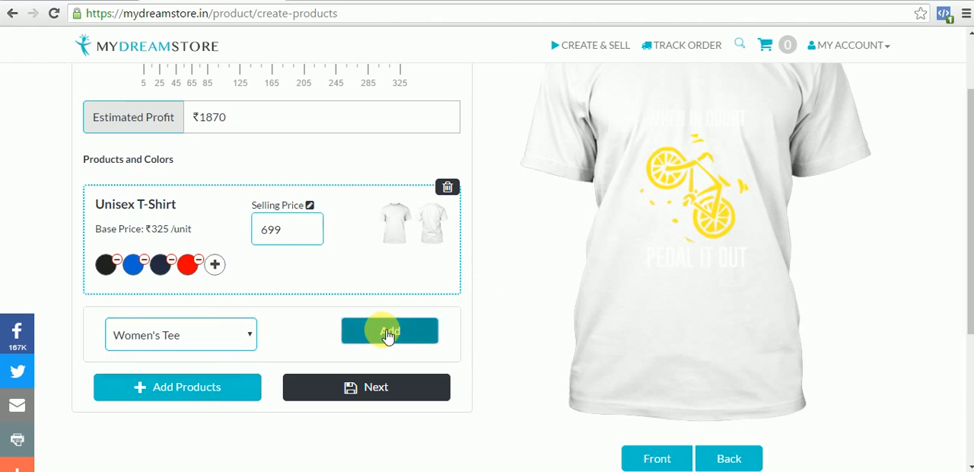
- Add blue, navy and red as additional colours for the Women's Tee
click(133, 384)
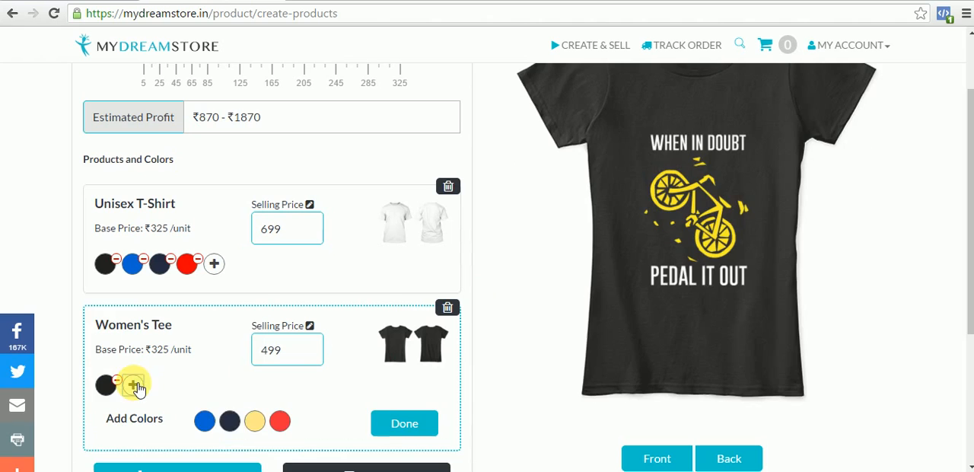
click(231, 420)
click(204, 421)
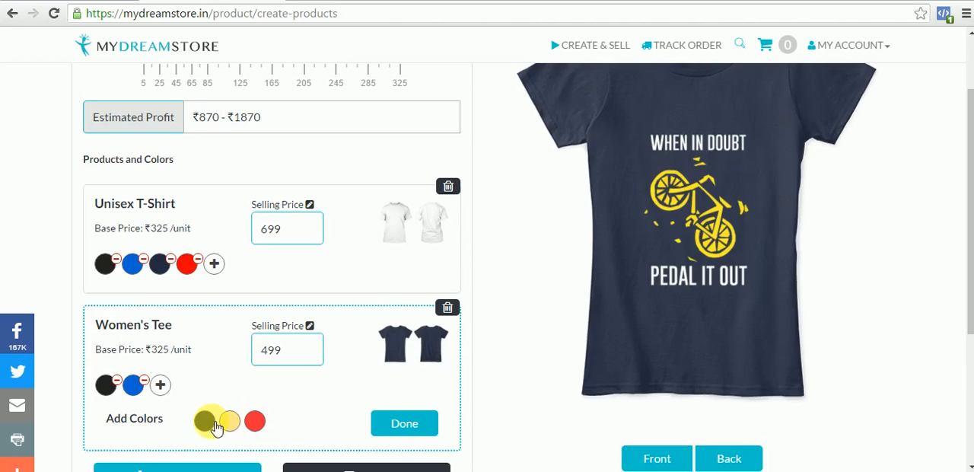
click(216, 424)
click(233, 423)
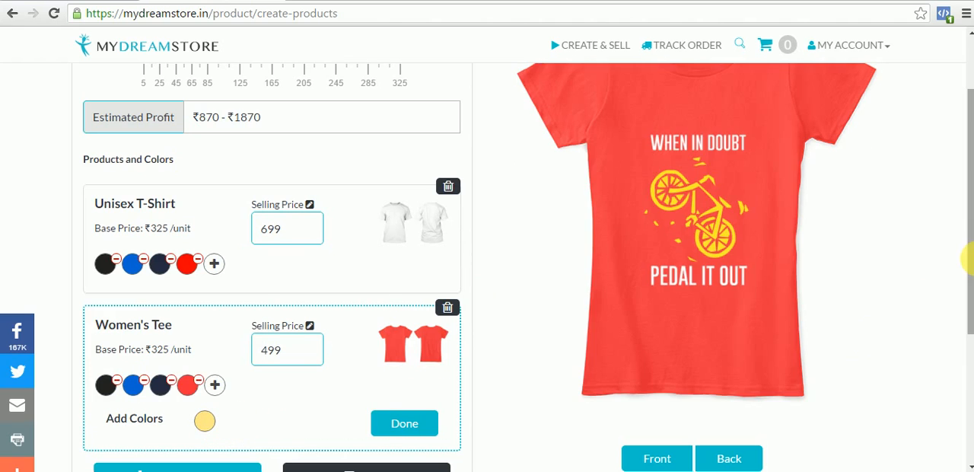
drag(966, 237, 970, 334)
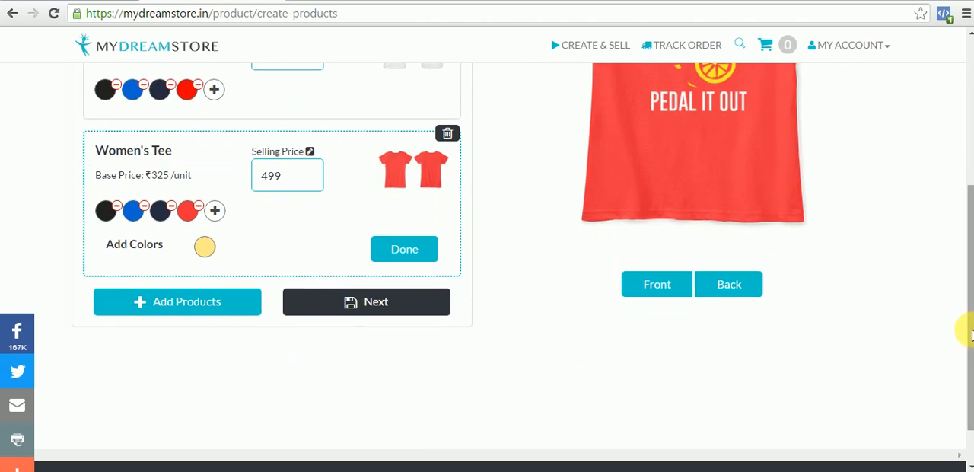
- Save the product selection, continue to the campaign details and enter the campaign title "CYCLING FANATICS"
click(418, 312)
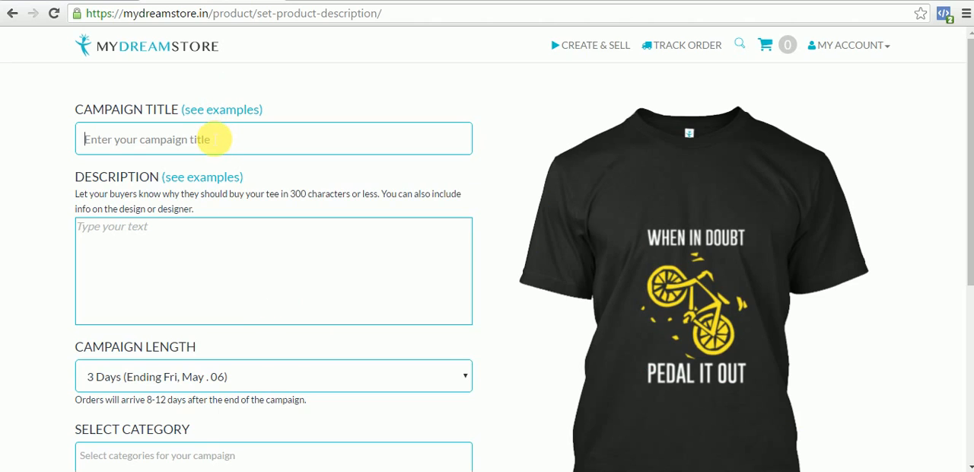
click(214, 139)
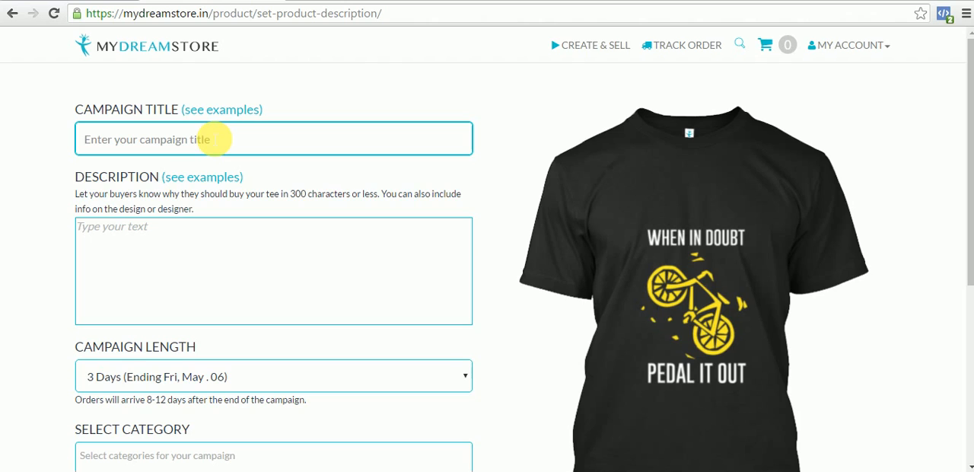
click(206, 140)
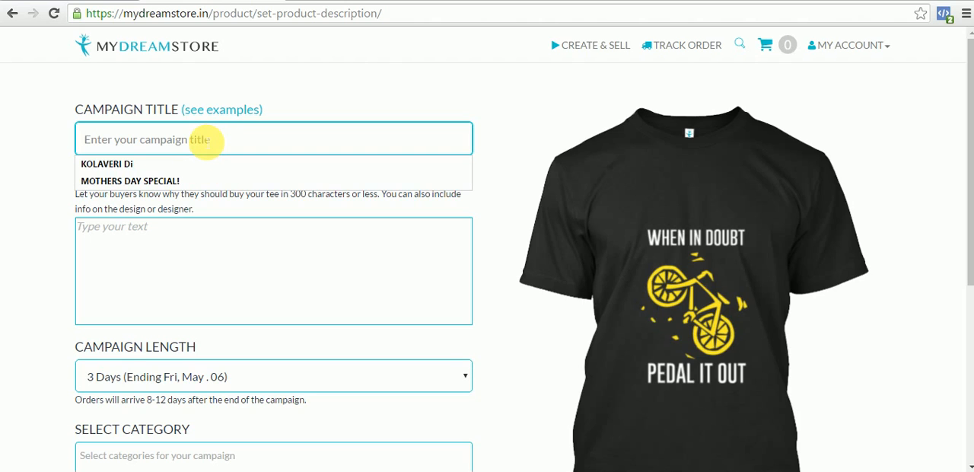
text(CYCLI)
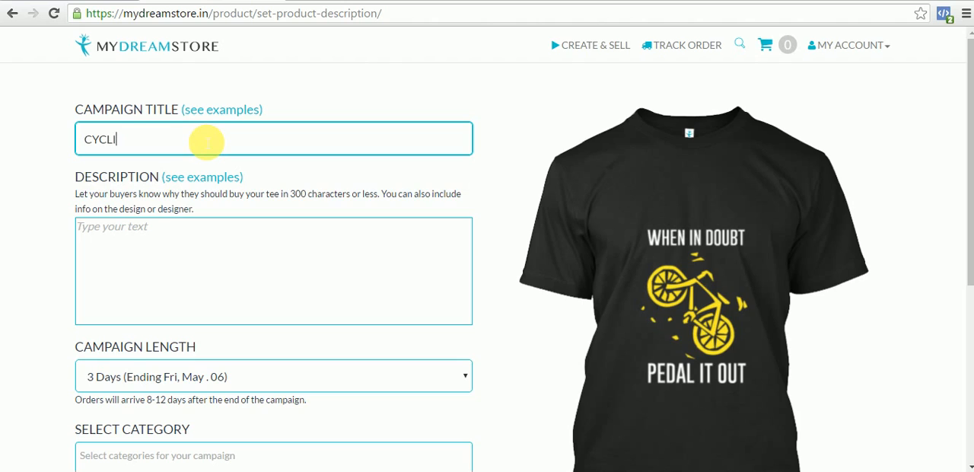
text(NG FANATICS)
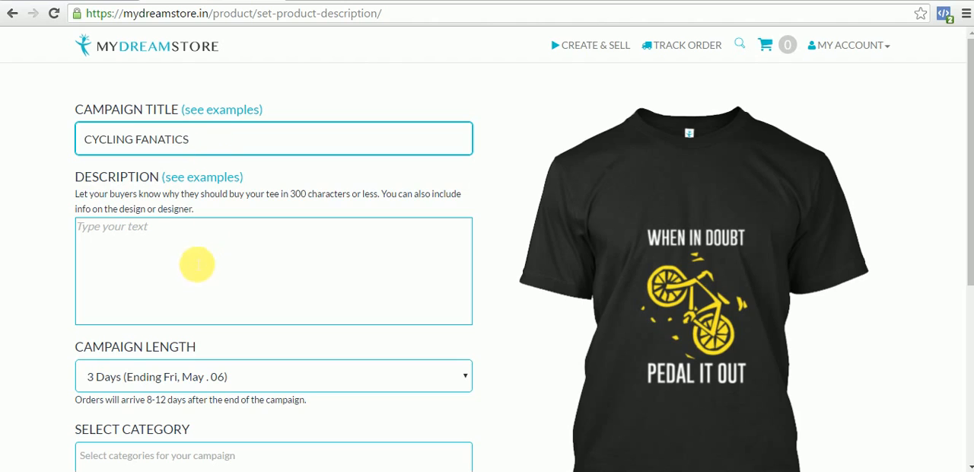
- Start the campaign description with the line "Wear and flaunt your love for cycling"
click(195, 254)
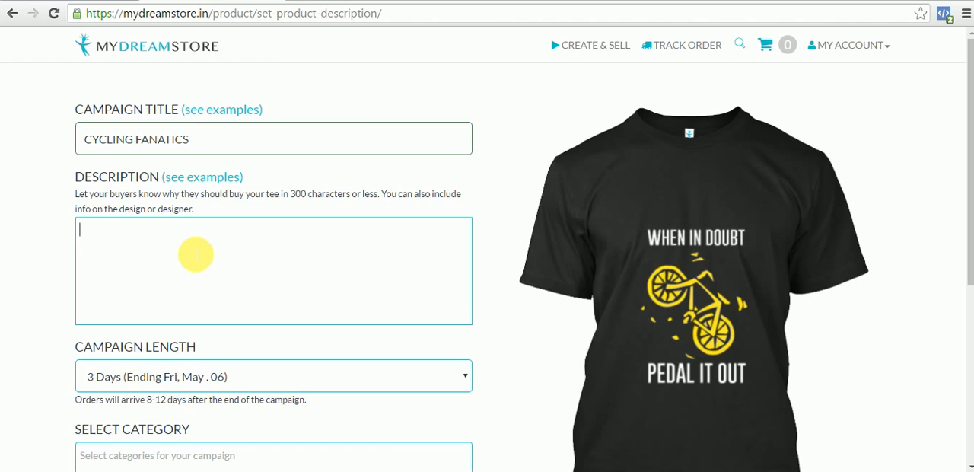
text(Wear and falunt)
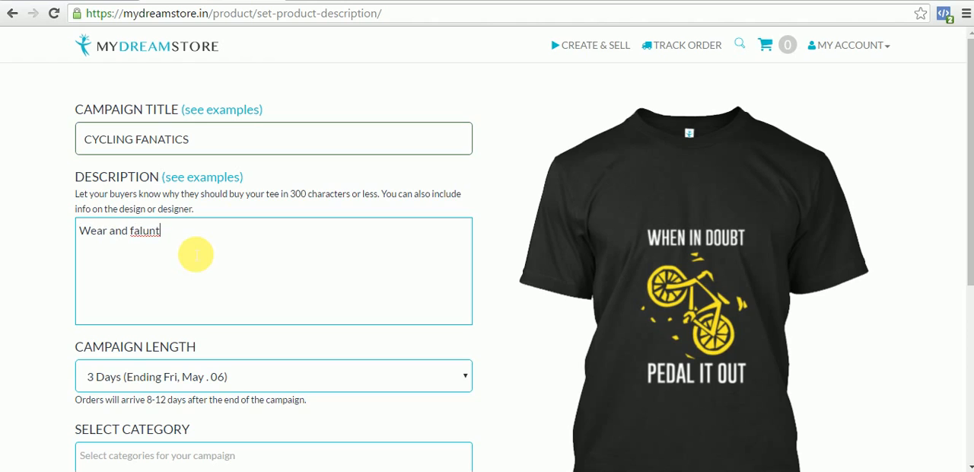
key(BackSpace)
key(BackSpace)
key(BackSpace)
key(BackSpace)
key(BackSpace)
text(launt your love for )
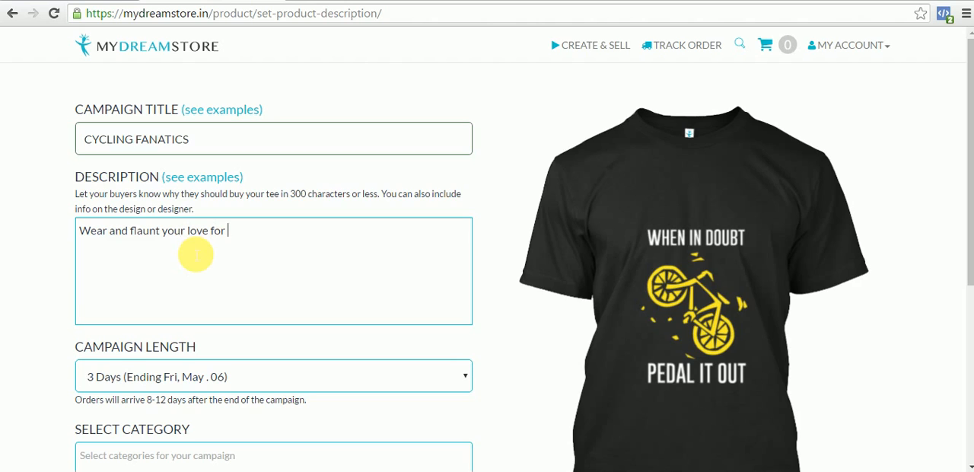
text(cycling)
- After a blank line, add the description lines "Grab Now!", "Premium Quality Print" and "COD Available!"
key(Return)
key(Return)
text(Grab Now!)
key(Return)
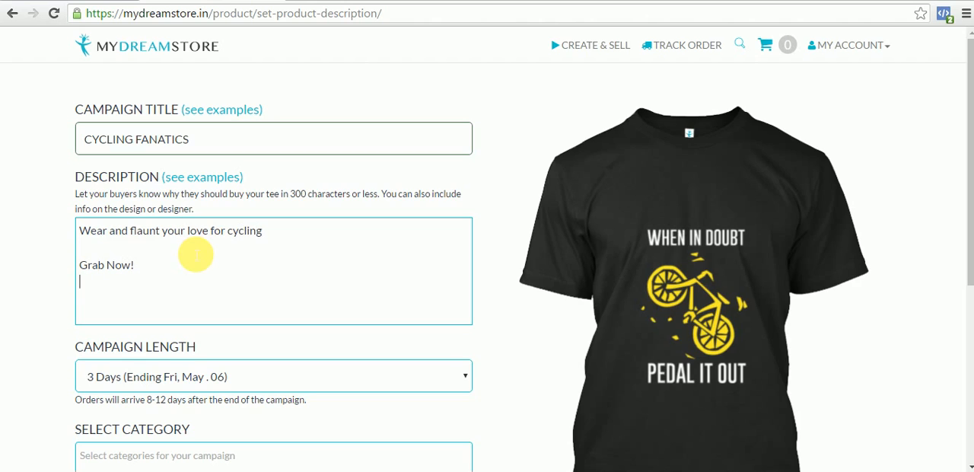
text(Premium Qualit)
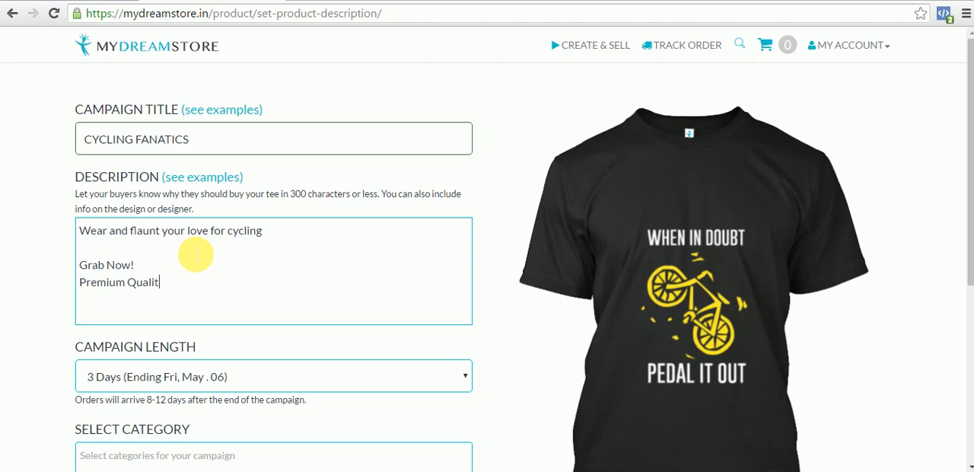
text(y Print )
text(COD AvAl)
key(BackSpace)
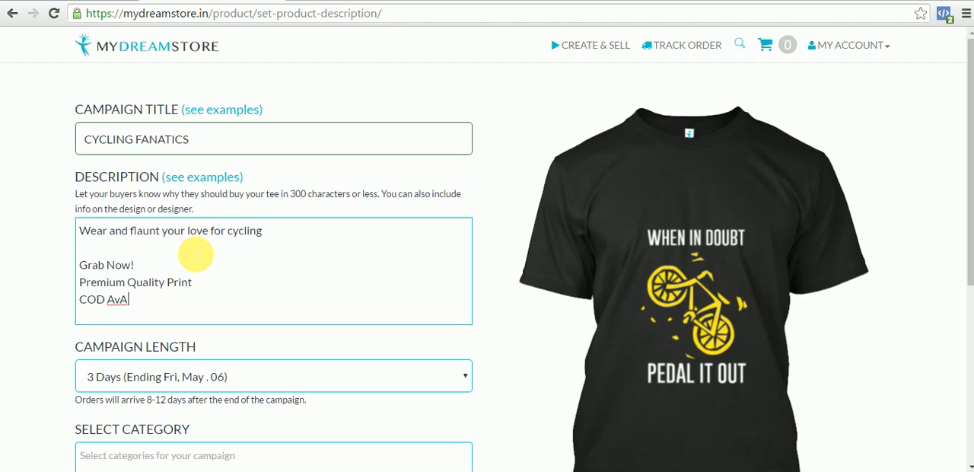
text(ailable!)
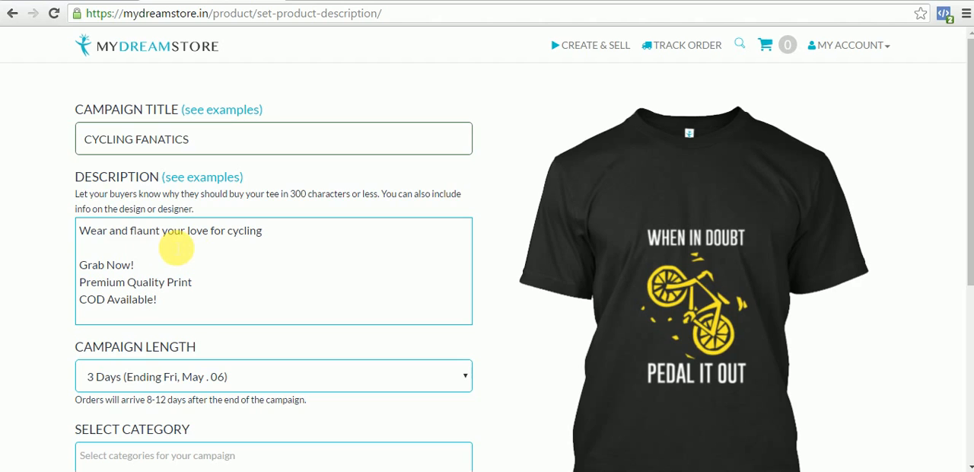
- Set the campaign length to 5 days, ending Sunday, May 08
drag(970, 189, 969, 239)
click(389, 289)
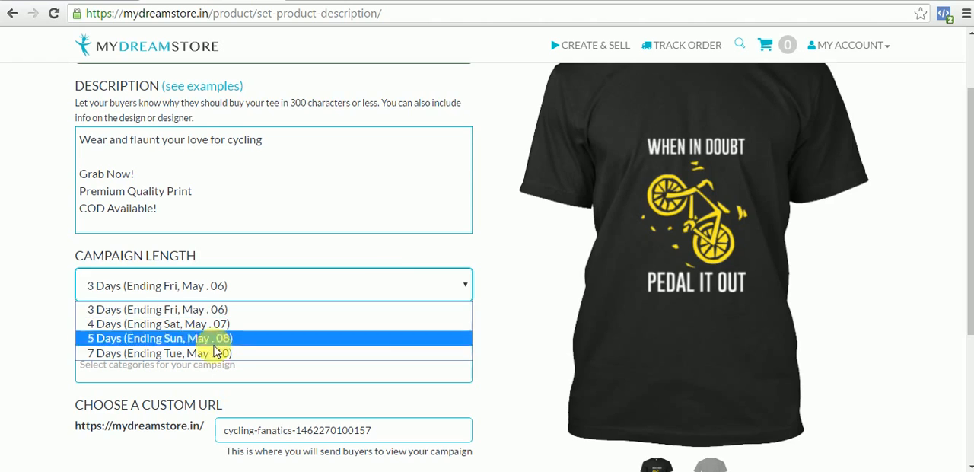
click(176, 338)
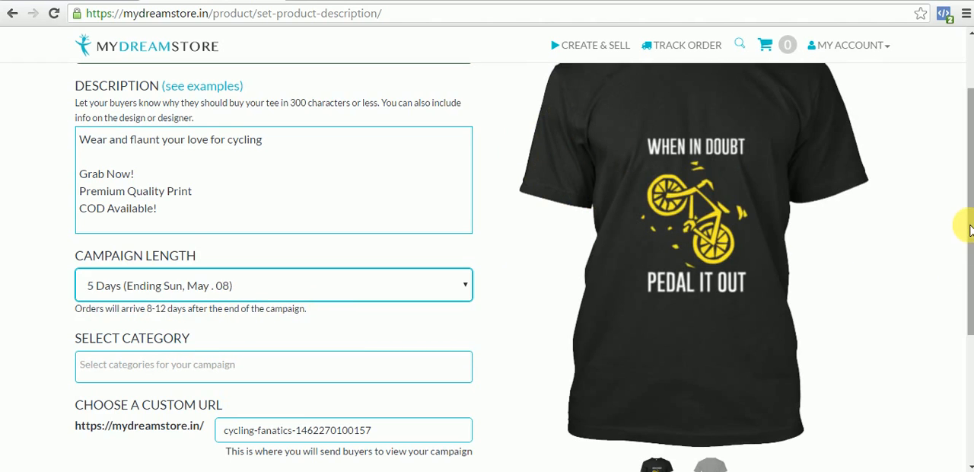
- Assign the category "Other" to the campaign
scroll(958, 228, down, 1)
click(316, 334)
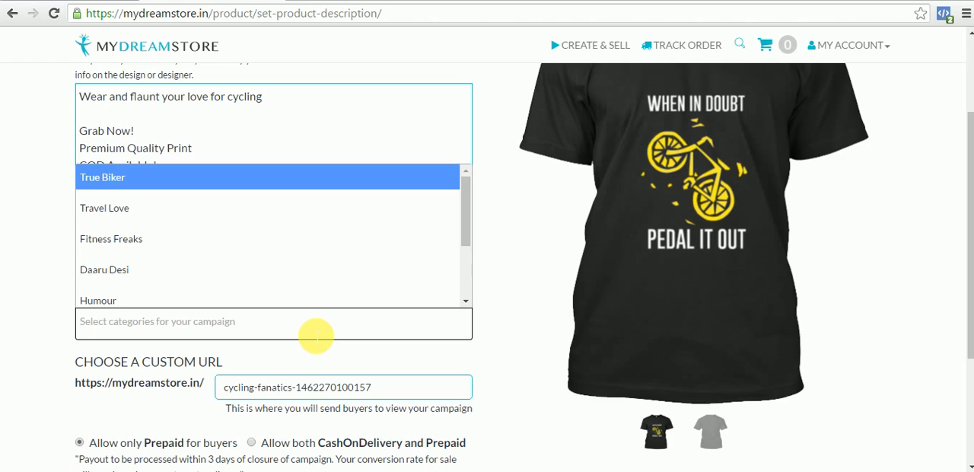
text(Other)
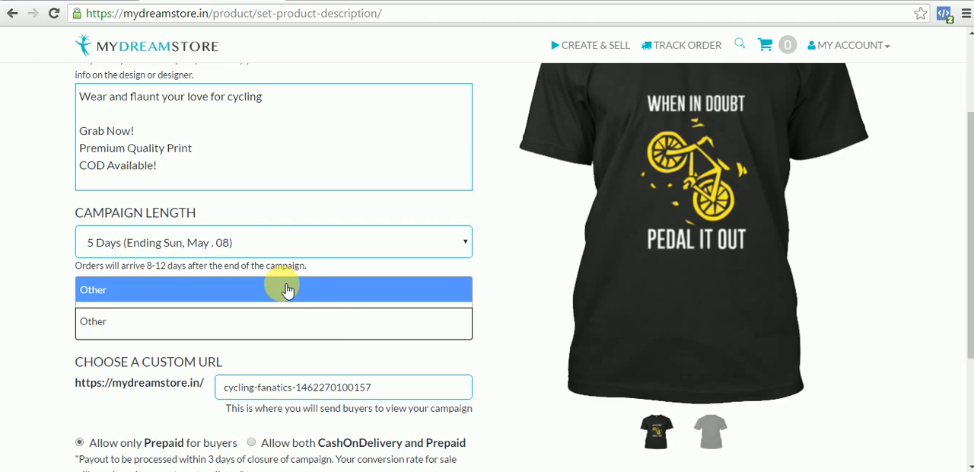
click(288, 290)
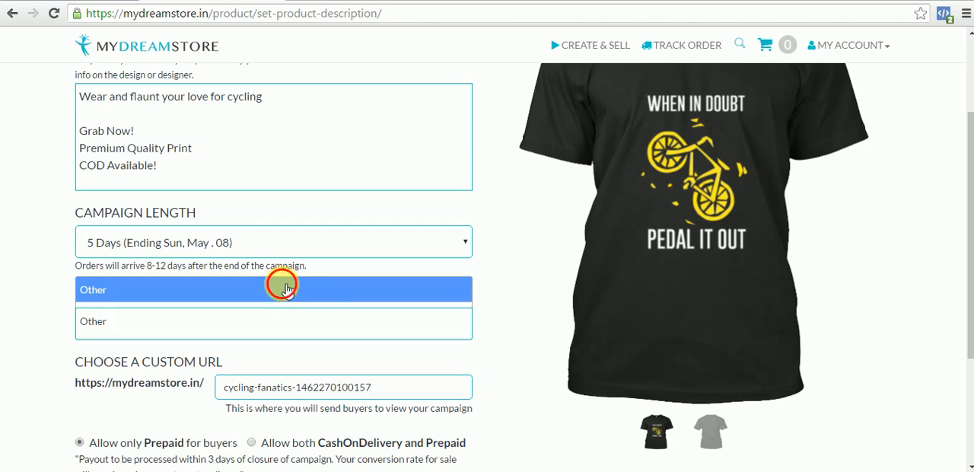
- Replace the suggested custom URL ending of the campaign with "cyclingfanatics"
click(386, 394)
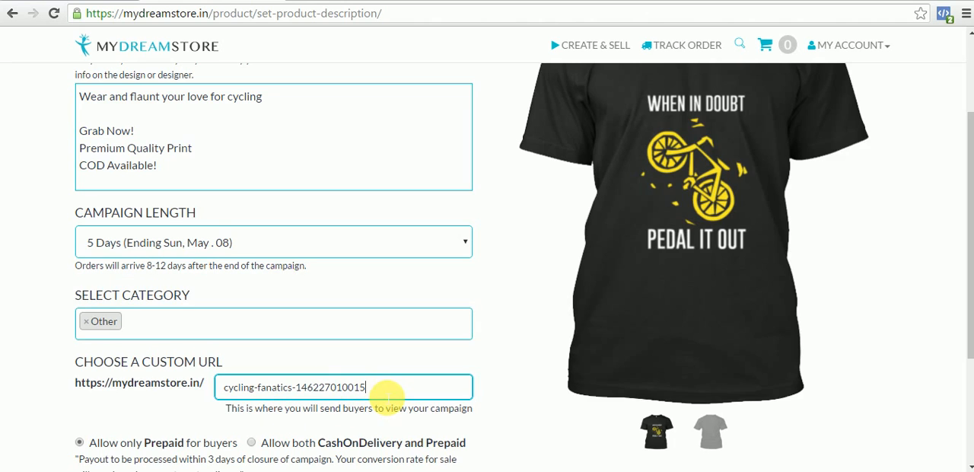
key(BackSpace)
key(BackSpace)
key(BackSpace)
key(BackSpace)
key(BackSpace)
key(BackSpace)
key(BackSpace)
key(BackSpace)
key(BackSpace)
key(BackSpace)
key(BackSpace)
key(BackSpace)
key(BackSpace)
key(BackSpace)
key(BackSpace)
key(BackSpace)
key(BackSpace)
key(BackSpace)
key(BackSpace)
key(BackSpace)
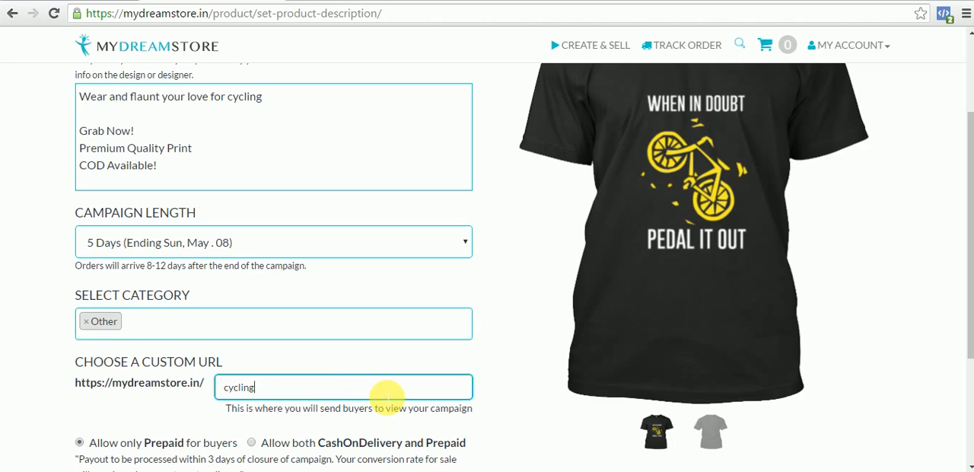
text(fanatics)
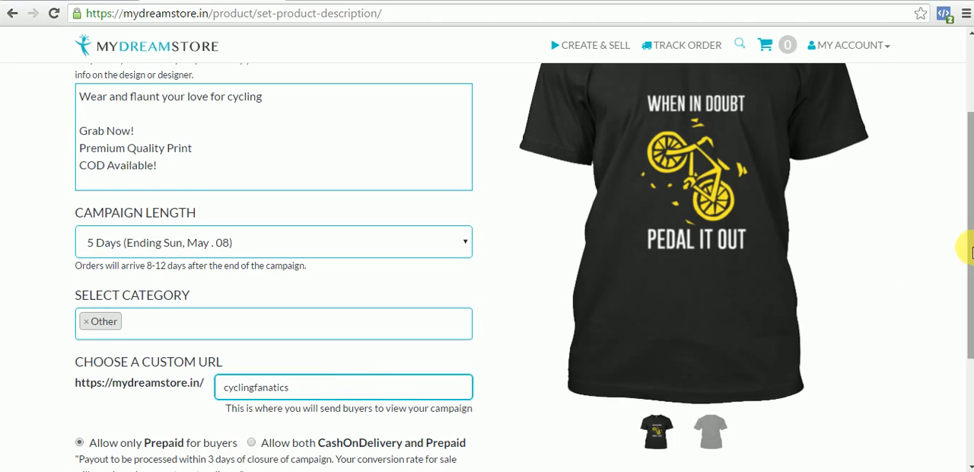
- Launch the campaign with both CashOnDelivery and Prepaid allowed for buyers and the terms of service accepted
drag(961, 238, 962, 345)
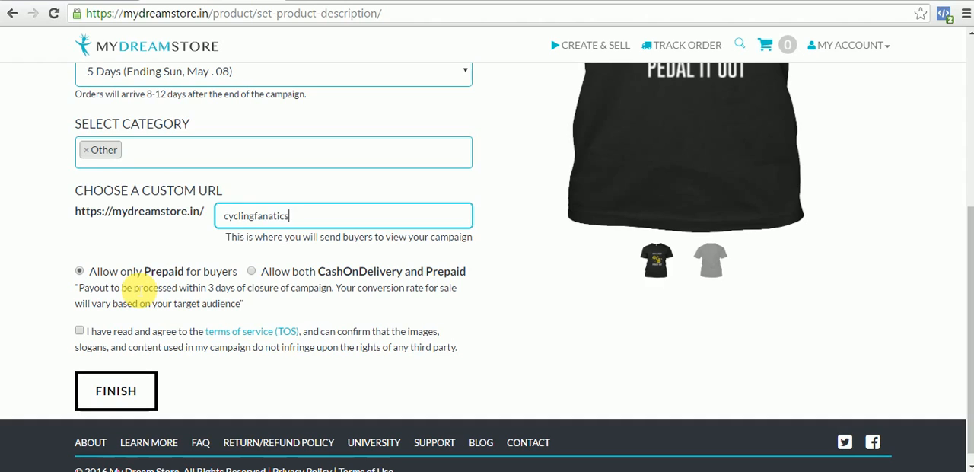
click(252, 272)
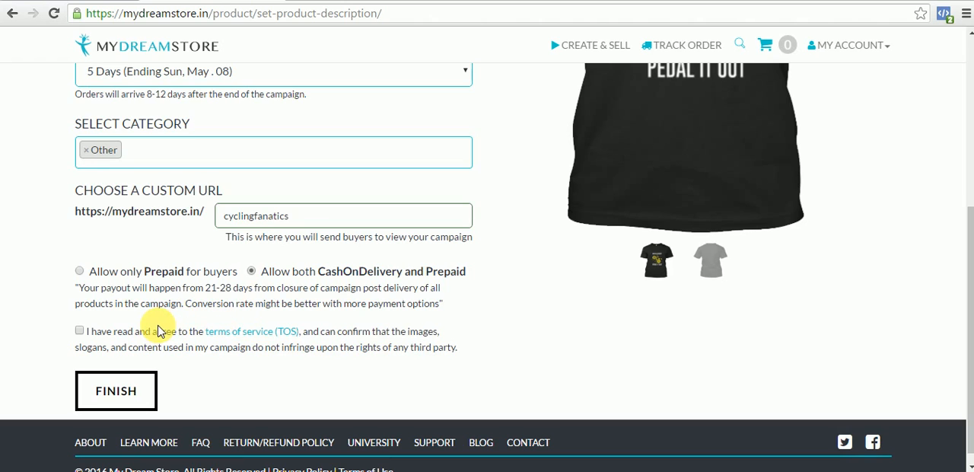
click(79, 333)
click(123, 392)
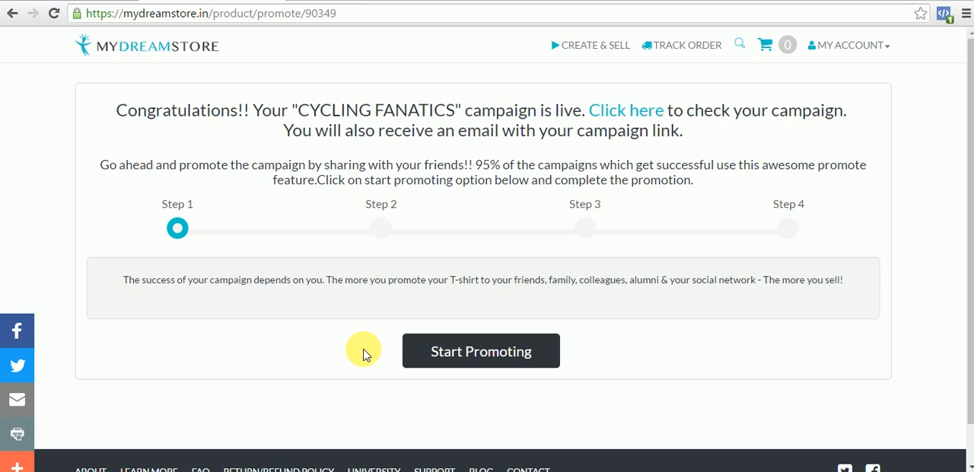
- Open the live CYCLING FANATICS campaign page and review its title and description
click(649, 119)
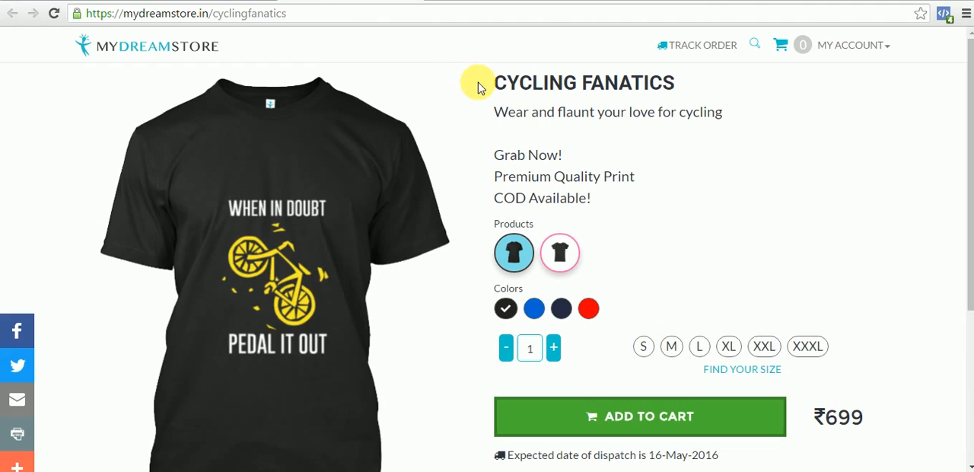
drag(479, 82, 694, 107)
click(647, 148)
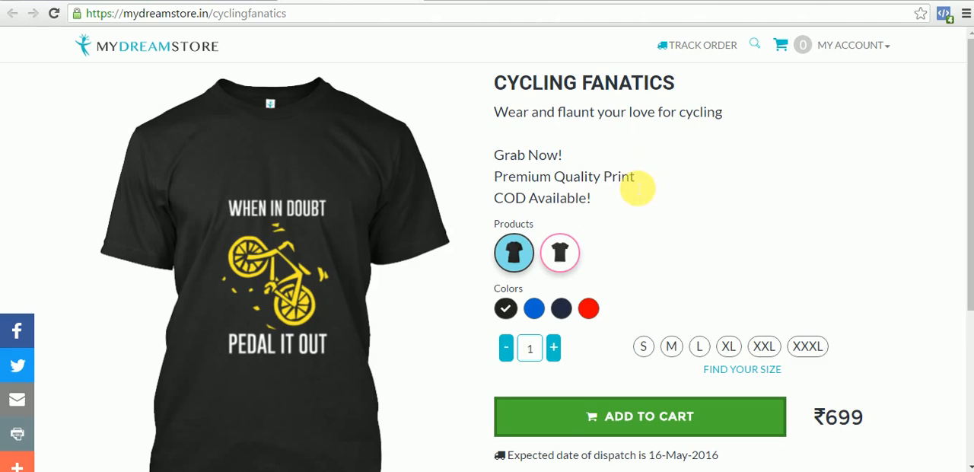
drag(603, 200, 498, 114)
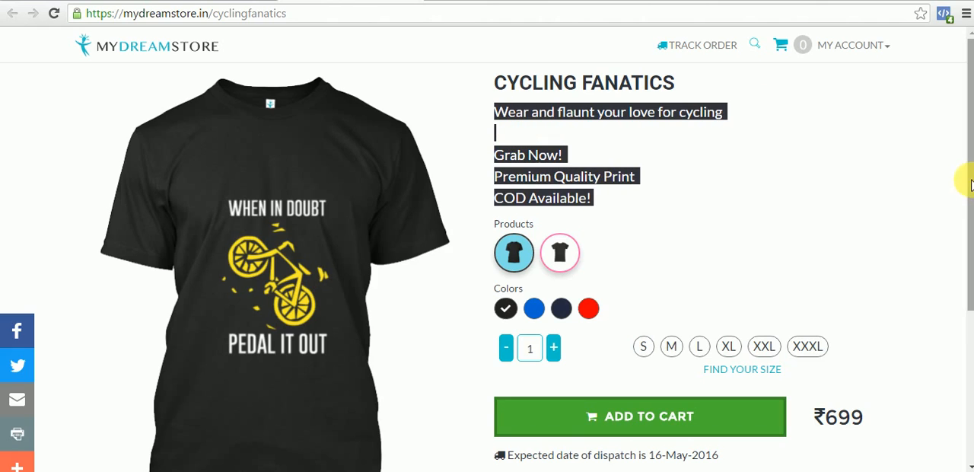
drag(963, 196, 965, 241)
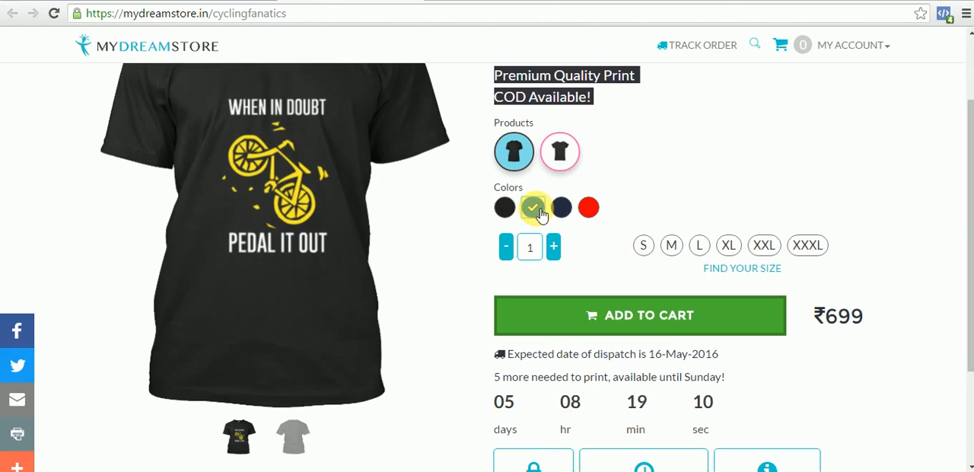
- Preview the Unisex T-Shirt in blue, navy and red on the campaign page and check its price and dispatch details
click(537, 210)
drag(966, 219, 963, 165)
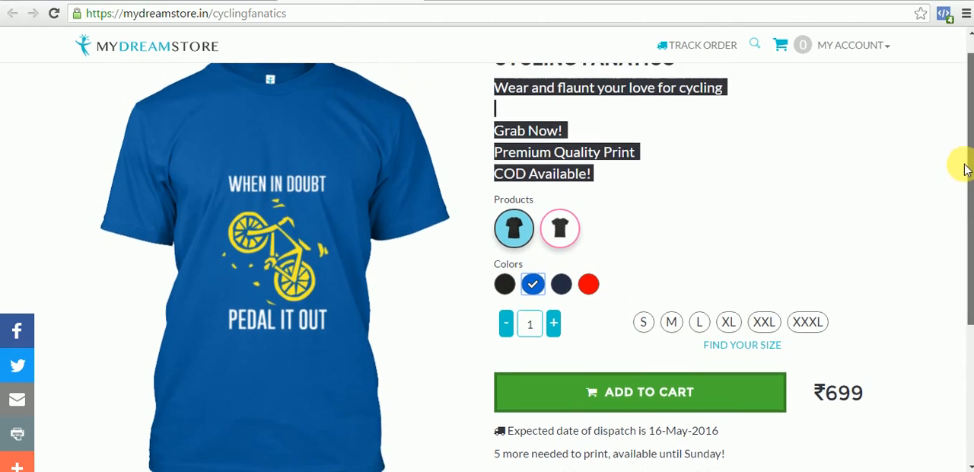
click(569, 293)
click(591, 292)
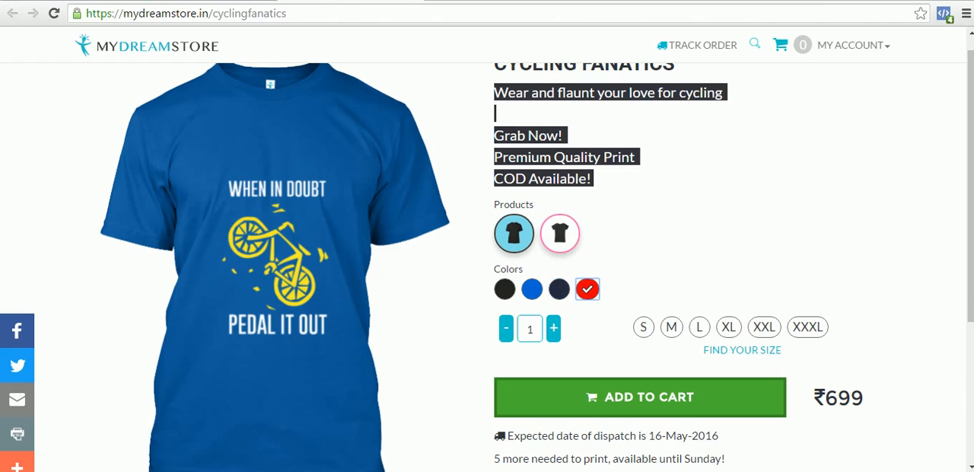
drag(965, 133, 963, 211)
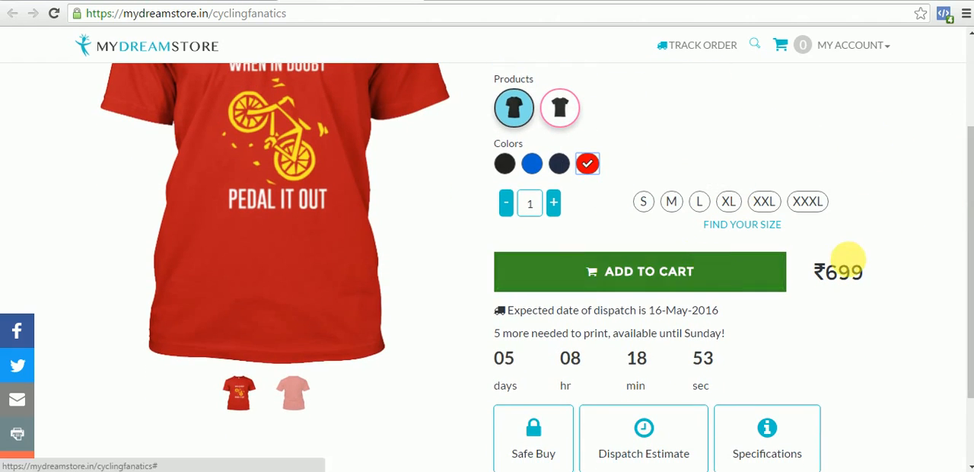
drag(963, 233, 964, 114)
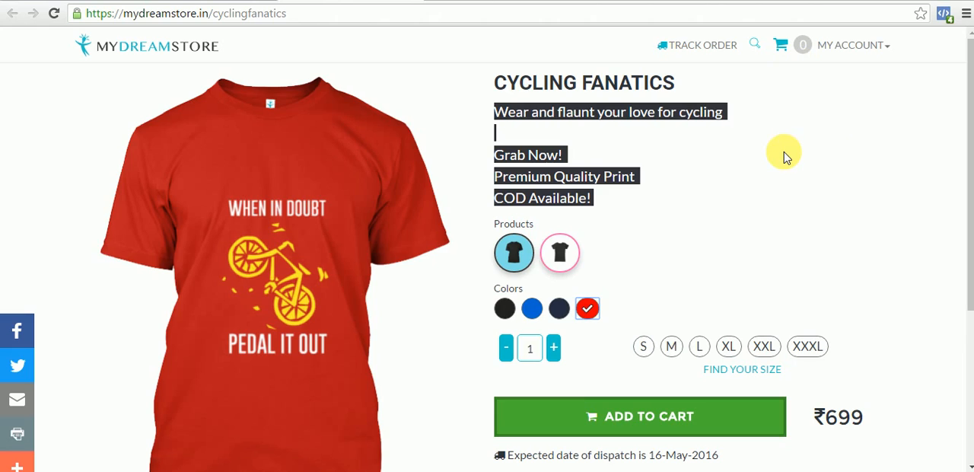
- Open the campaigner dashboard and expand the CYCLING FANATICS campaign to examine its per-product prices, profit and sales
click(853, 45)
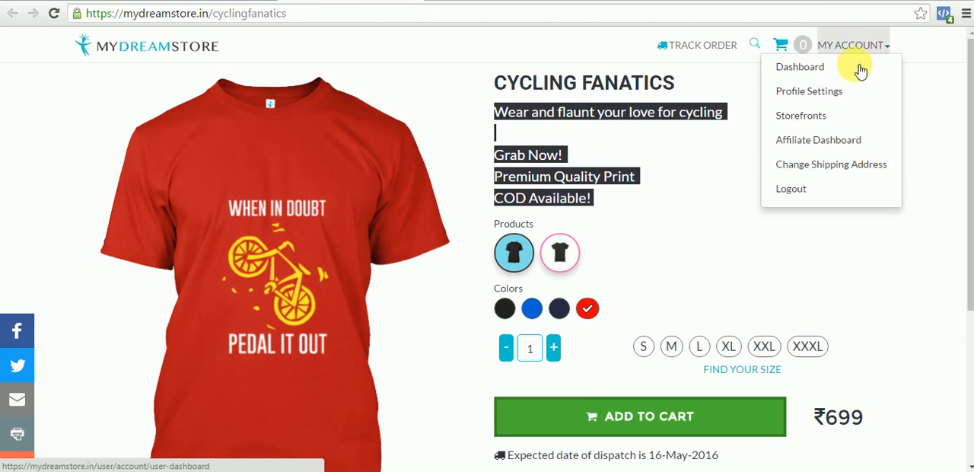
click(831, 70)
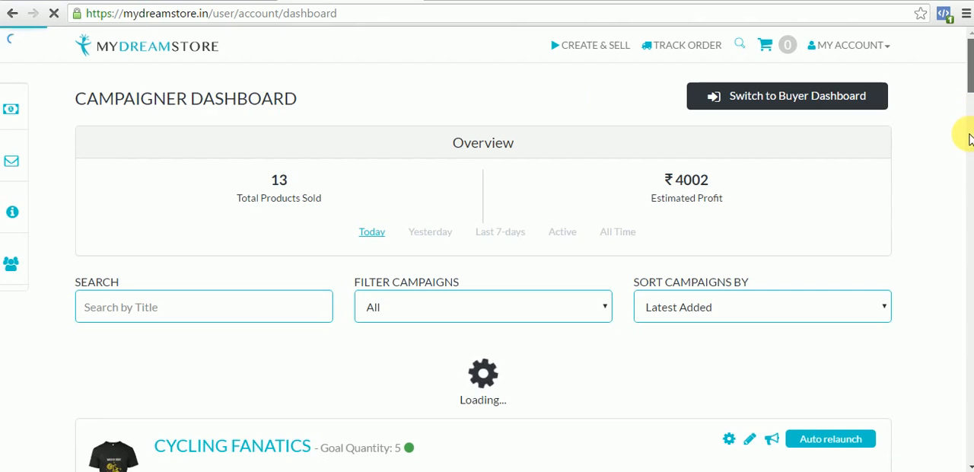
scroll(966, 97, down, 2)
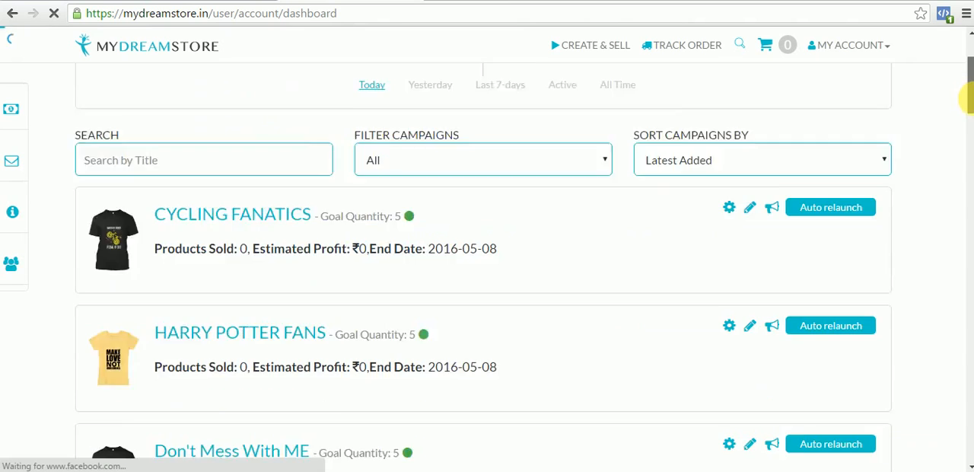
drag(971, 99, 970, 80)
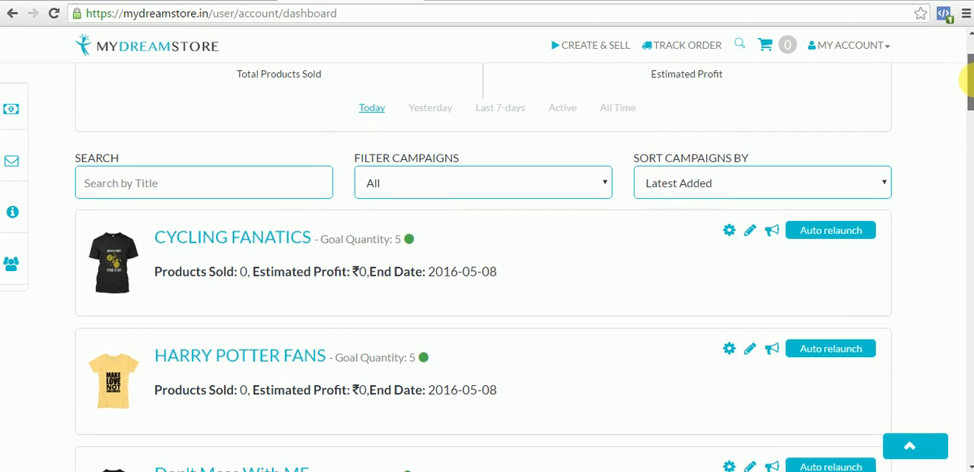
click(522, 277)
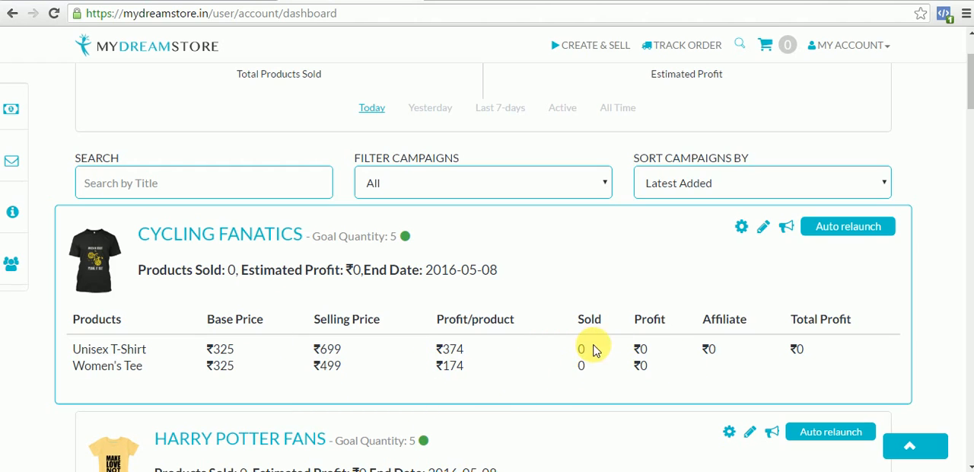
- Leave the campaigner dashboard and go to the site's home page
scroll(964, 86, up, 2)
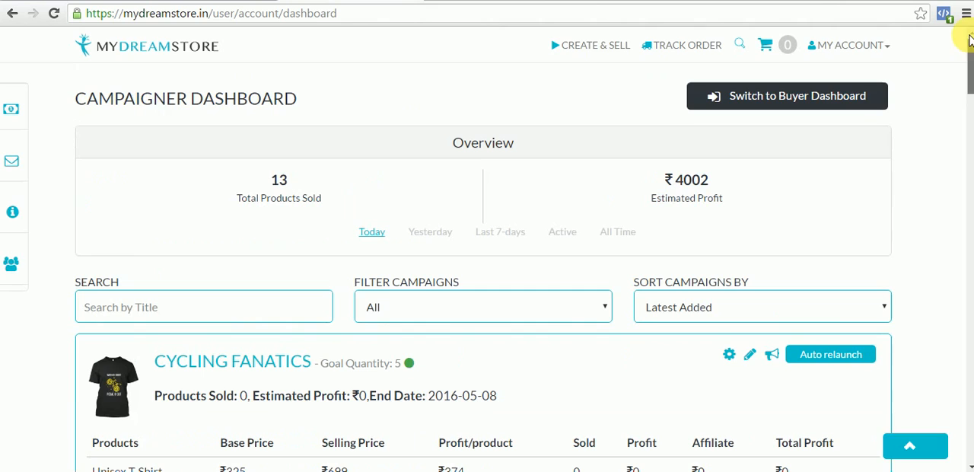
click(169, 52)
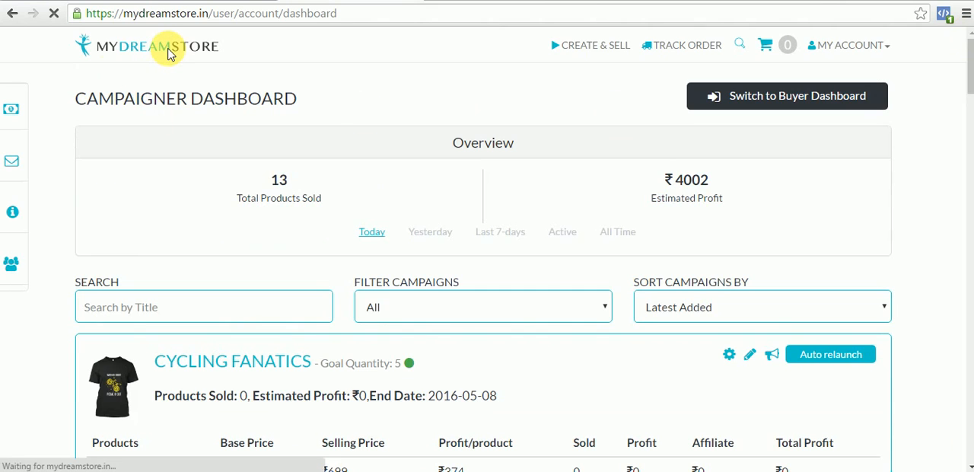